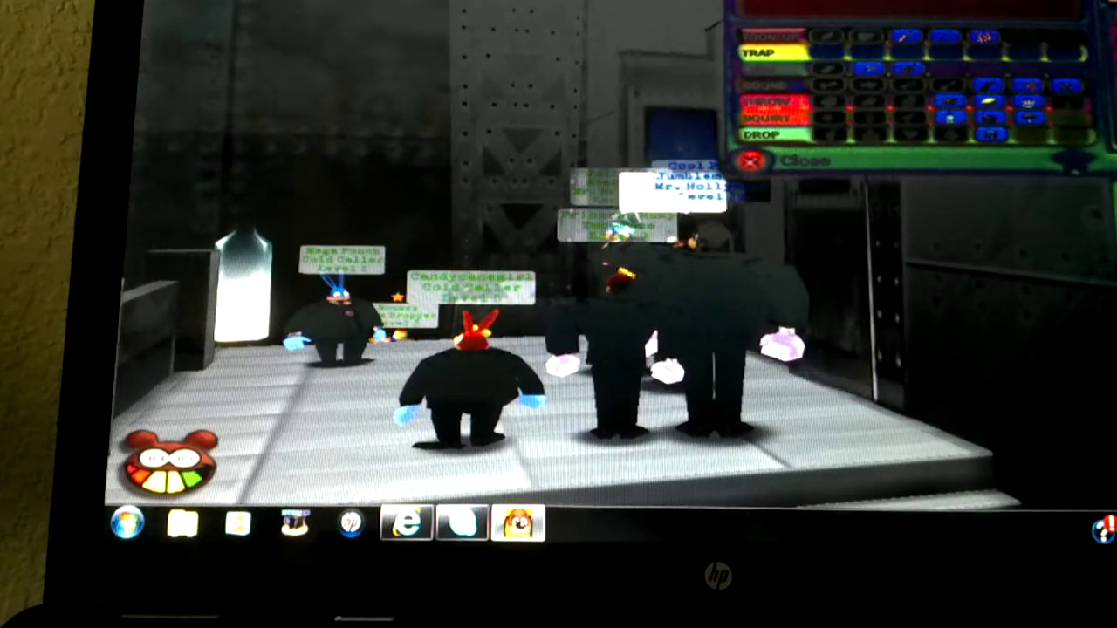
- Close the first toon's gag inventory panel
left_click(892, 150)
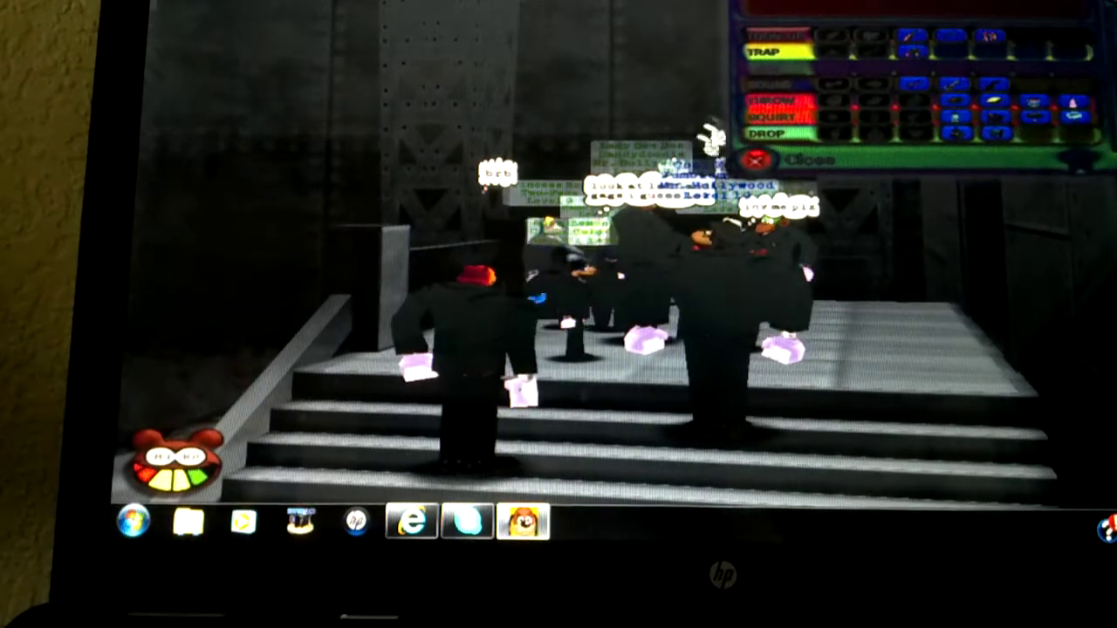
- Close the gag inventory to view the lobby crowd's name tags
left_click(855, 122)
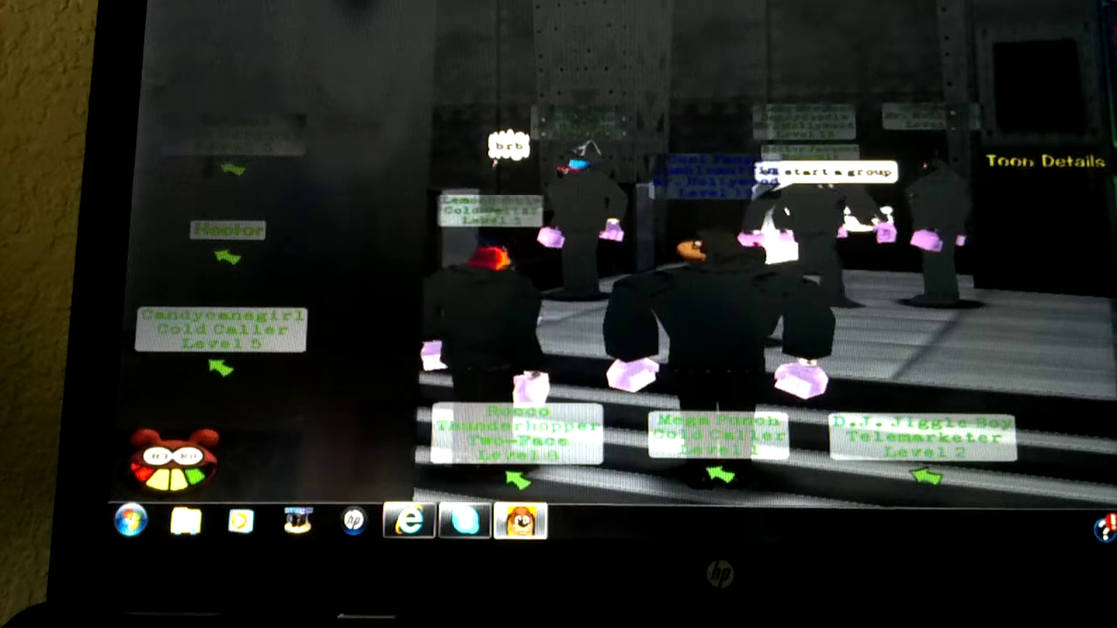
- Open the Toon Details panel for a toon in the lobby
left_click(1056, 161)
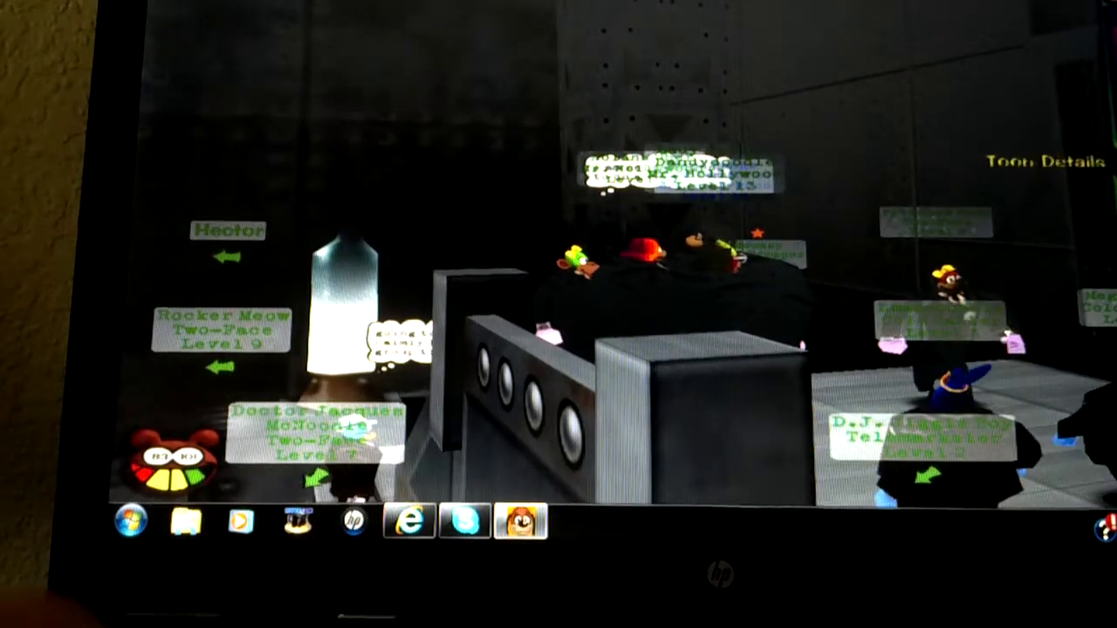
- Show a fellow toon's trap, throw, squirt and drop gags with the Home hotkey
key("Home")
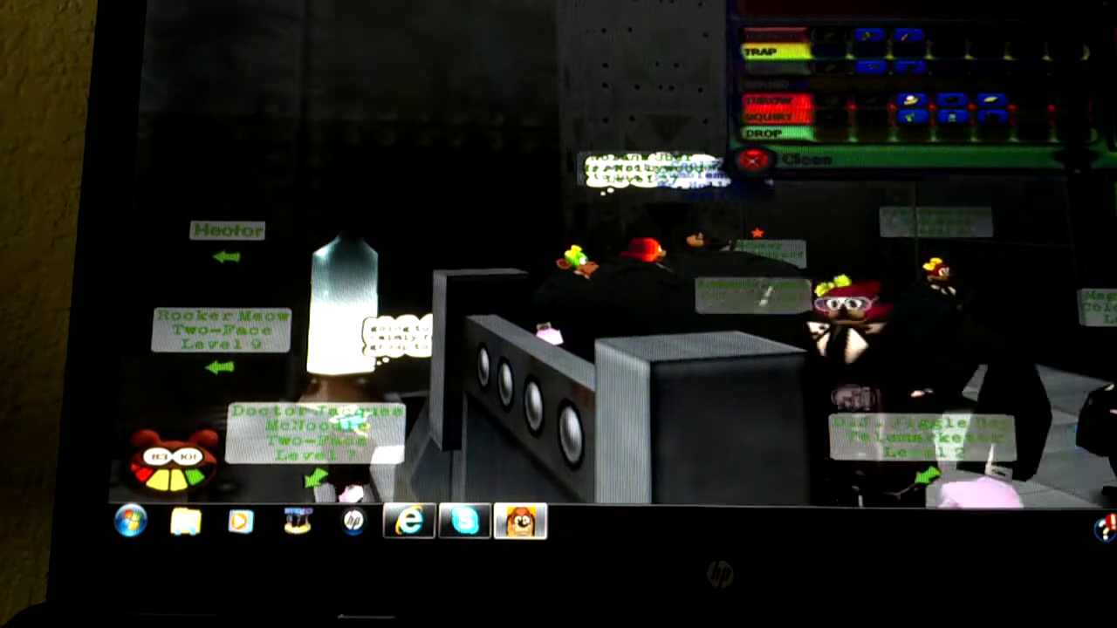